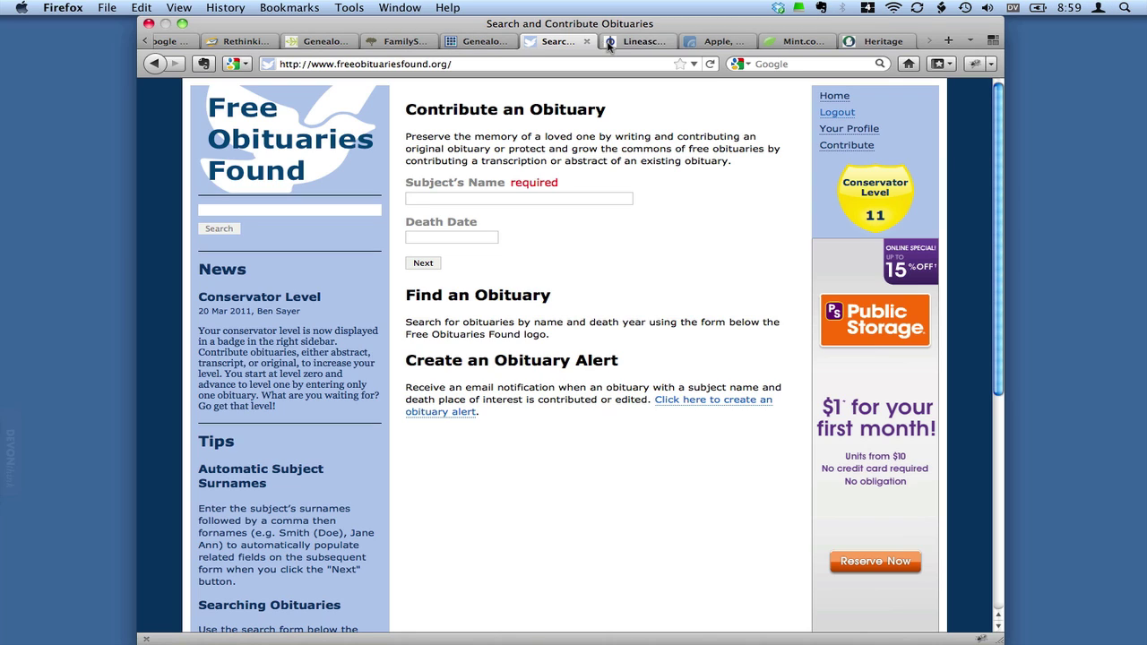
Step: Move the Free Obituaries Found tab into a new tab group
{"action": "left_click", "coordinate": [145, 42]}
{"action": "left_click", "coordinate": [927, 42]}
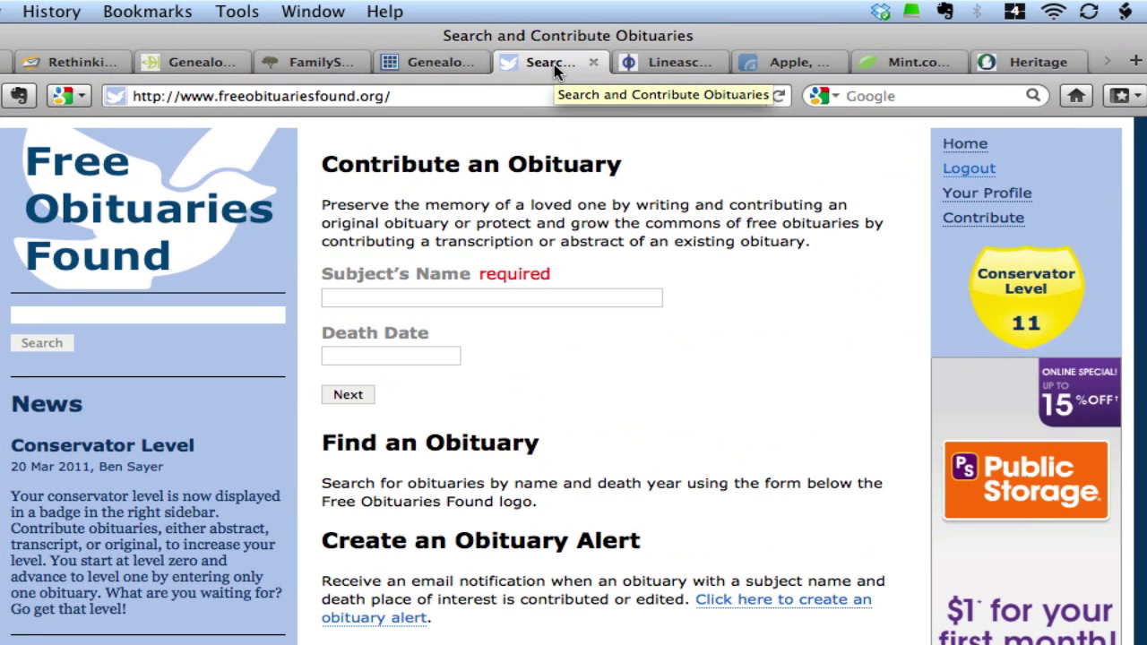
{"action": "right_click", "coordinate": [556, 70]}
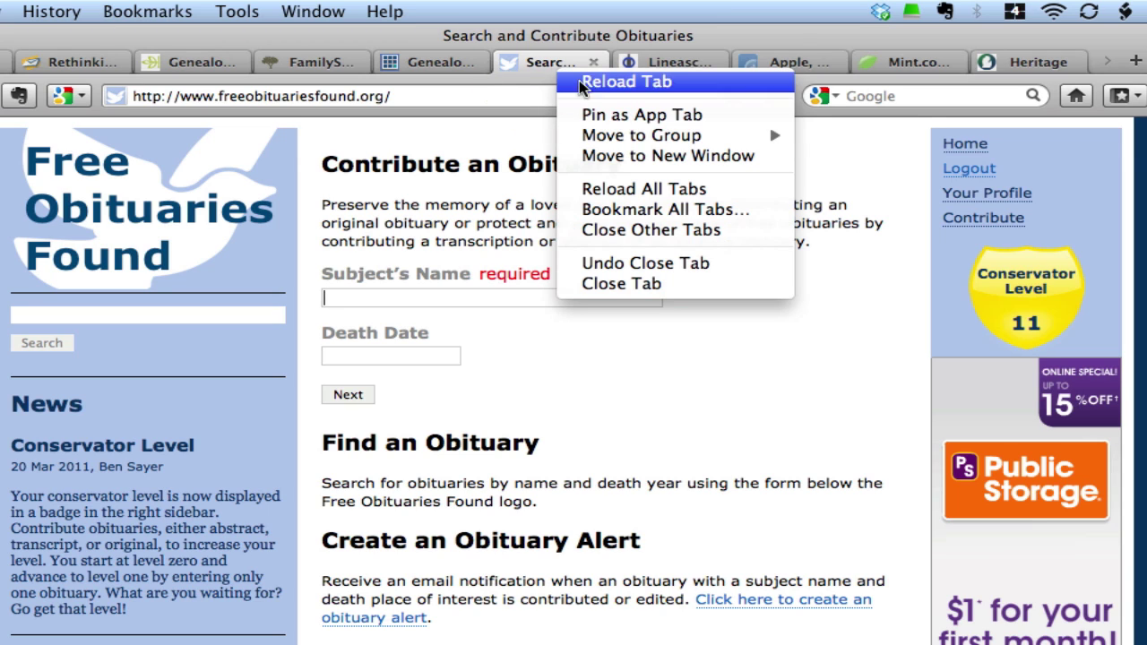
{"action": "mouse_move", "coordinate": [640, 139]}
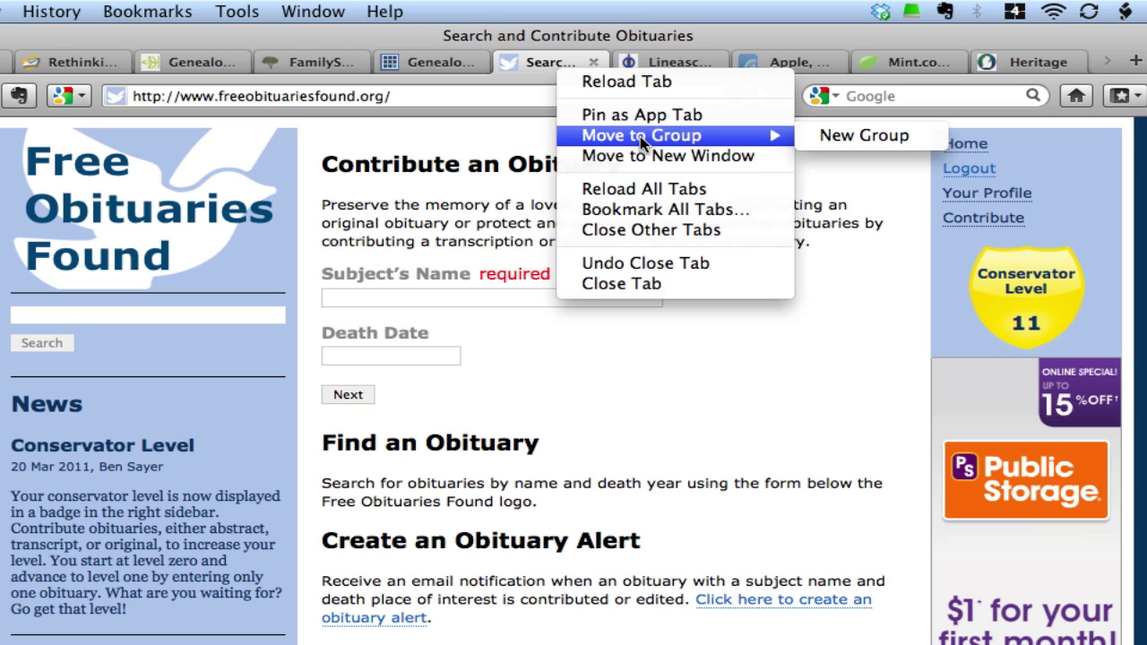
{"action": "left_click", "coordinate": [862, 138]}
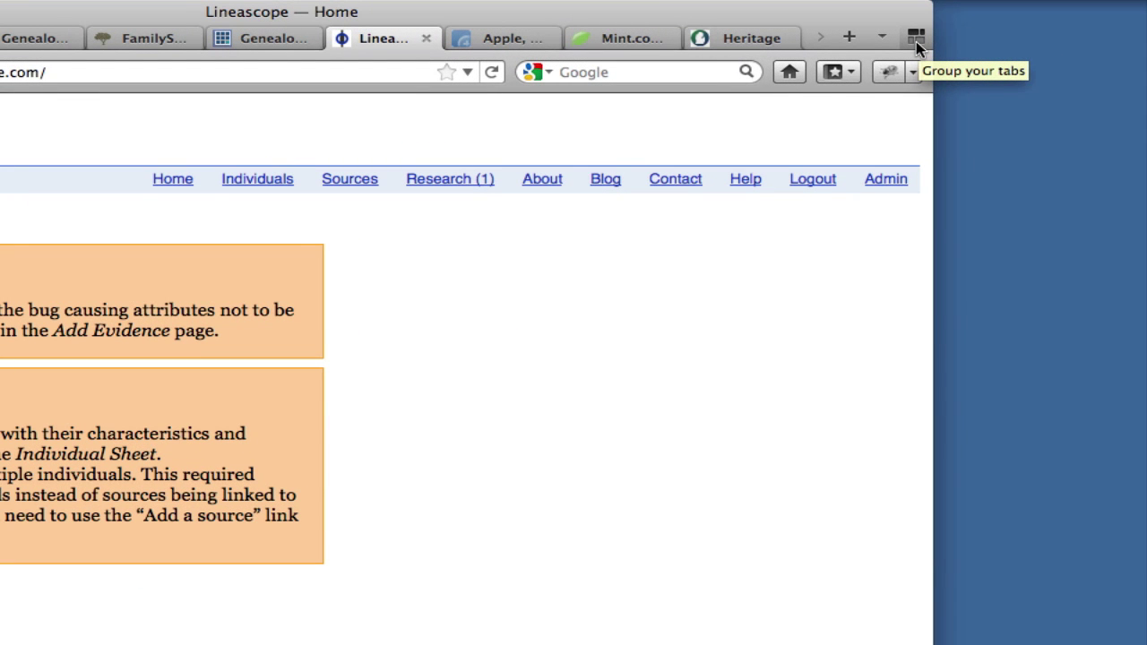
Step: In the tab group overview, move the stacked group of remaining tabs clear of the obituary group and enlarge it until its thumbnails spread out
{"action": "left_click", "coordinate": [916, 41]}
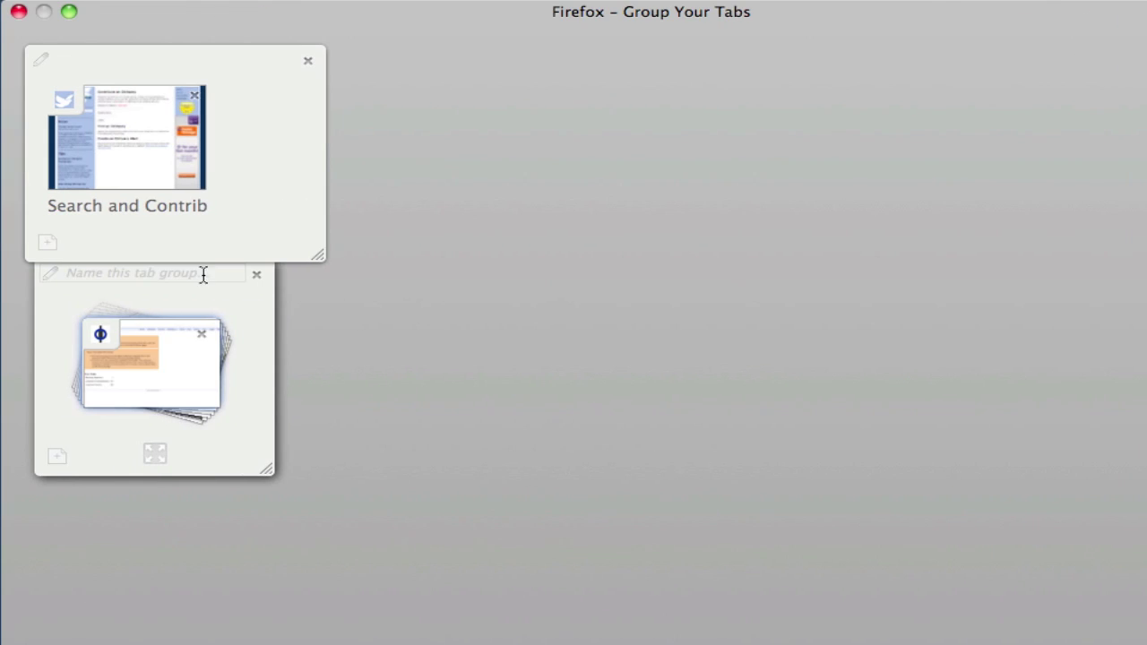
{"action": "left_click_drag", "start_coordinate": [200, 277], "coordinate": [200, 340]}
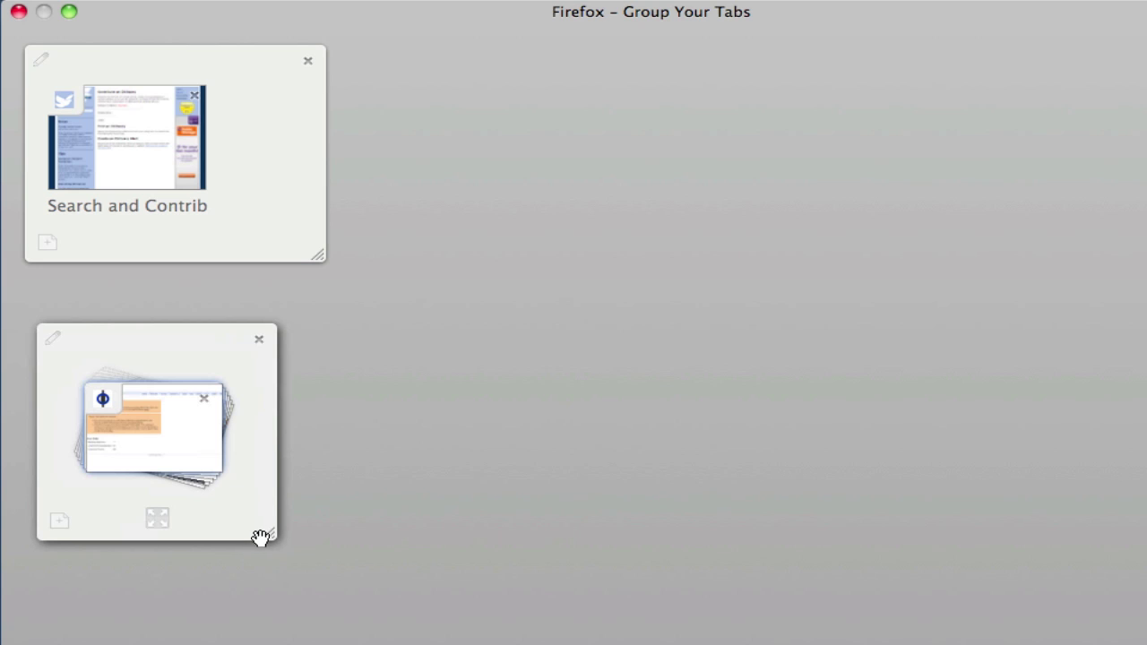
{"action": "left_click_drag", "start_coordinate": [268, 536], "coordinate": [556, 644]}
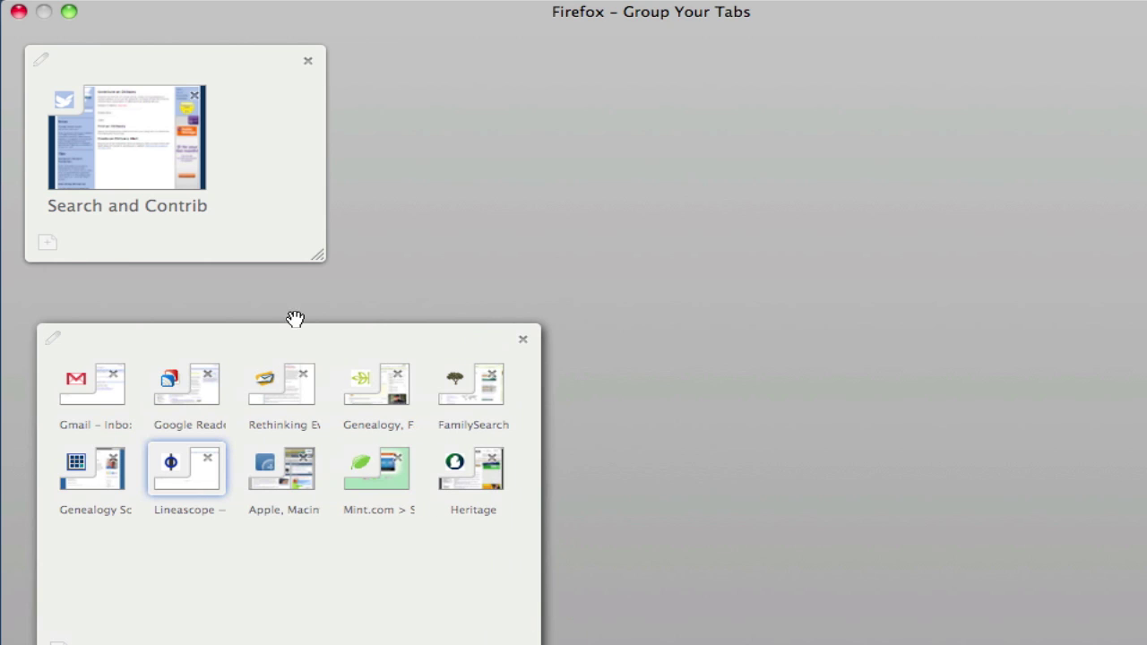
Step: Resize and align the obituary tab's group to match the width of the group below, and name it Genealogy
{"action": "left_click", "coordinate": [320, 256]}
{"action": "left_click", "coordinate": [409, 284]}
{"action": "left_click_drag", "start_coordinate": [409, 284], "coordinate": [531, 299]}
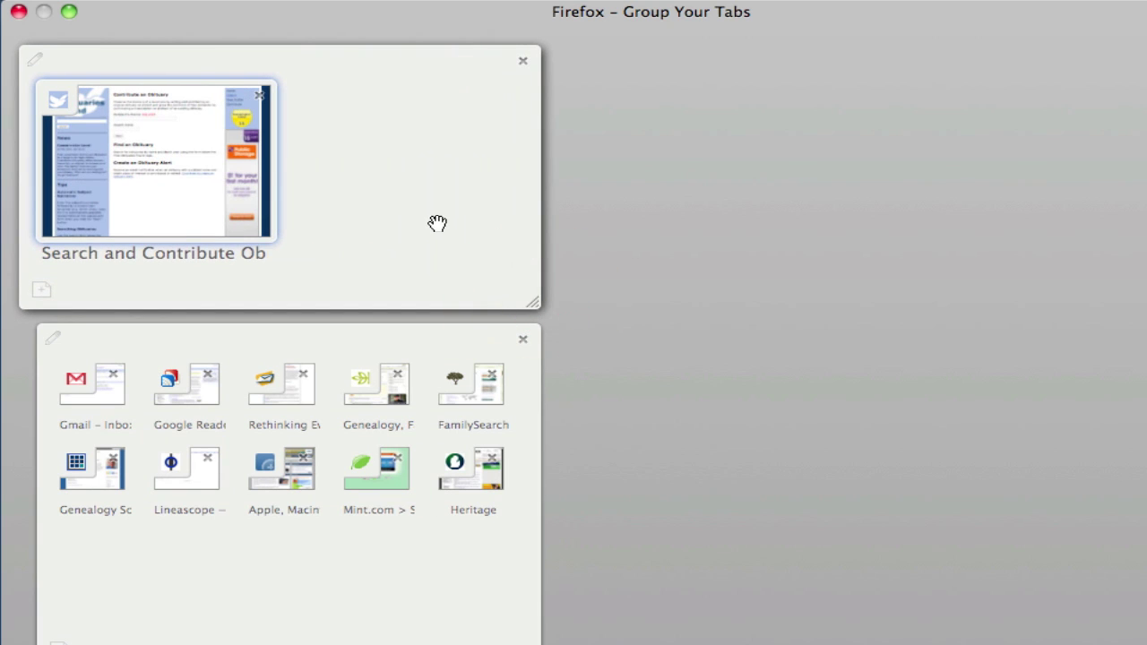
{"action": "mouse_move", "coordinate": [367, 67]}
{"action": "left_click_drag", "start_coordinate": [374, 60], "coordinate": [387, 62]}
{"action": "left_click_drag", "start_coordinate": [546, 302], "coordinate": [532, 299]}
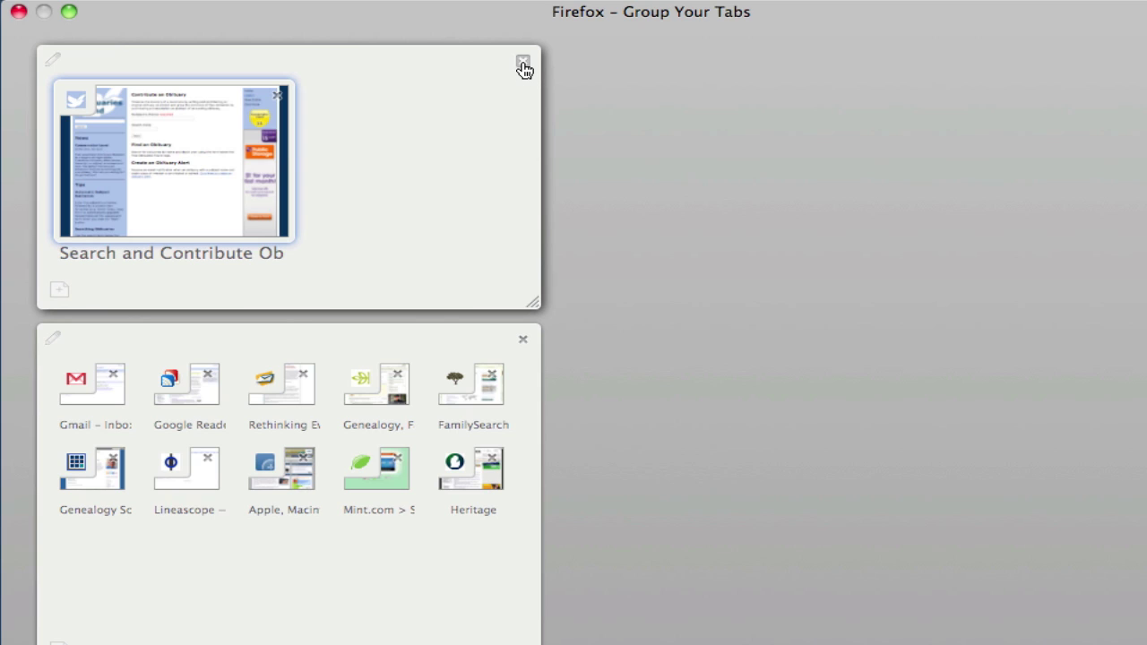
{"action": "left_click", "coordinate": [69, 57]}
{"action": "type", "text": "Genealogy"}
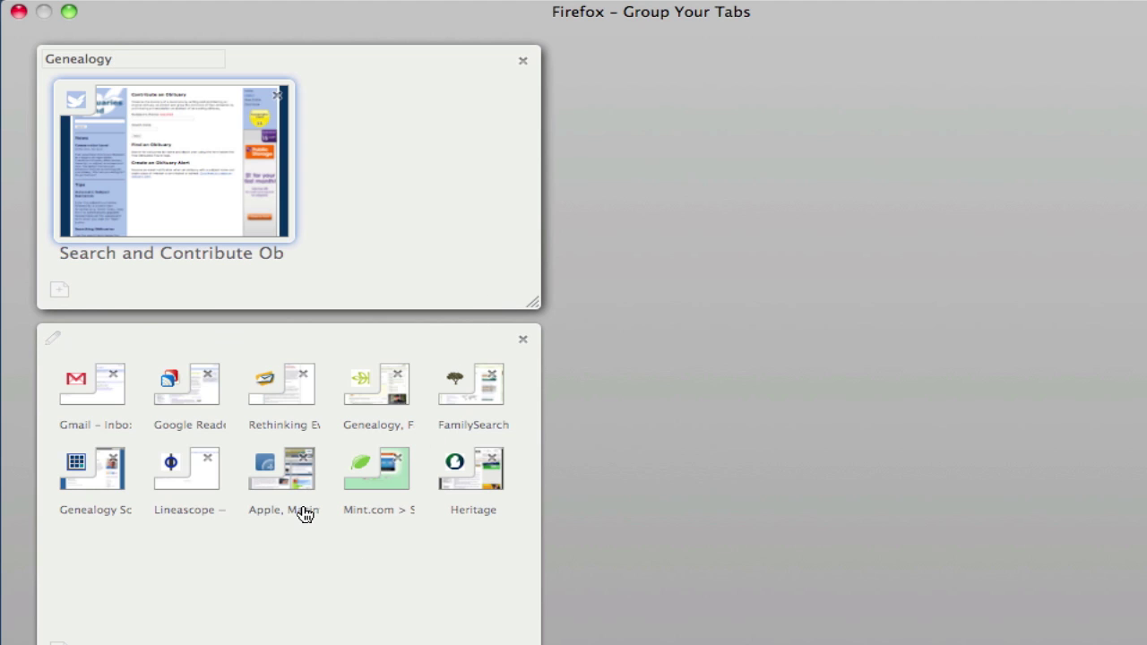
Step: Open the Lineascope tab from the overview and move it to the Genealogy group
{"action": "left_click", "coordinate": [200, 480]}
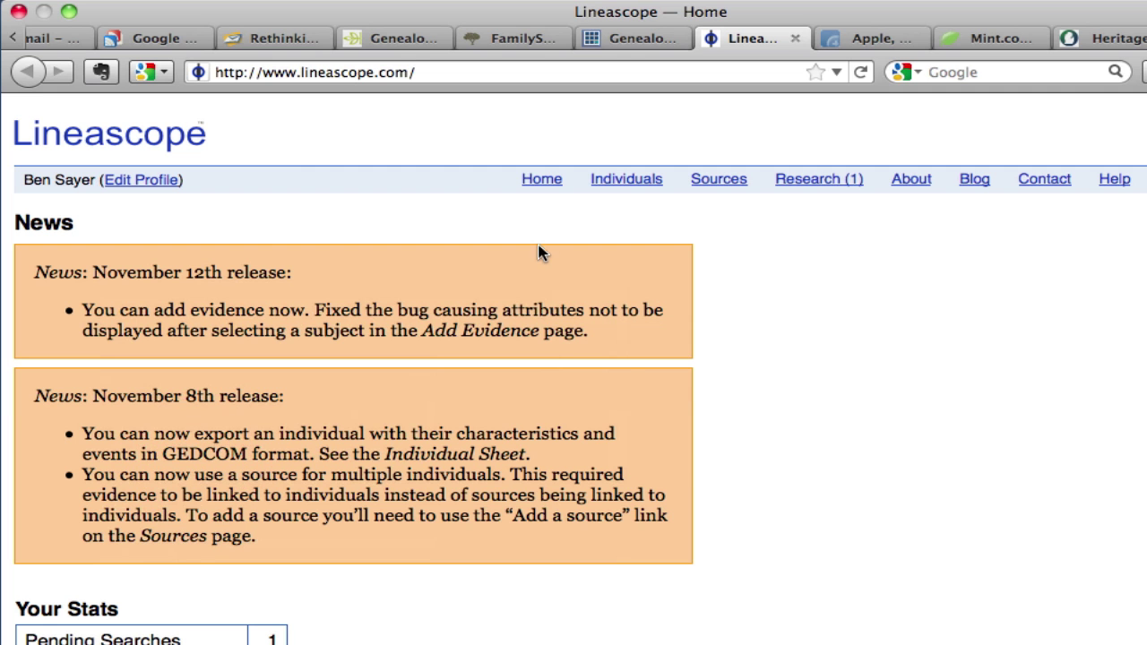
{"action": "right_click", "coordinate": [742, 45]}
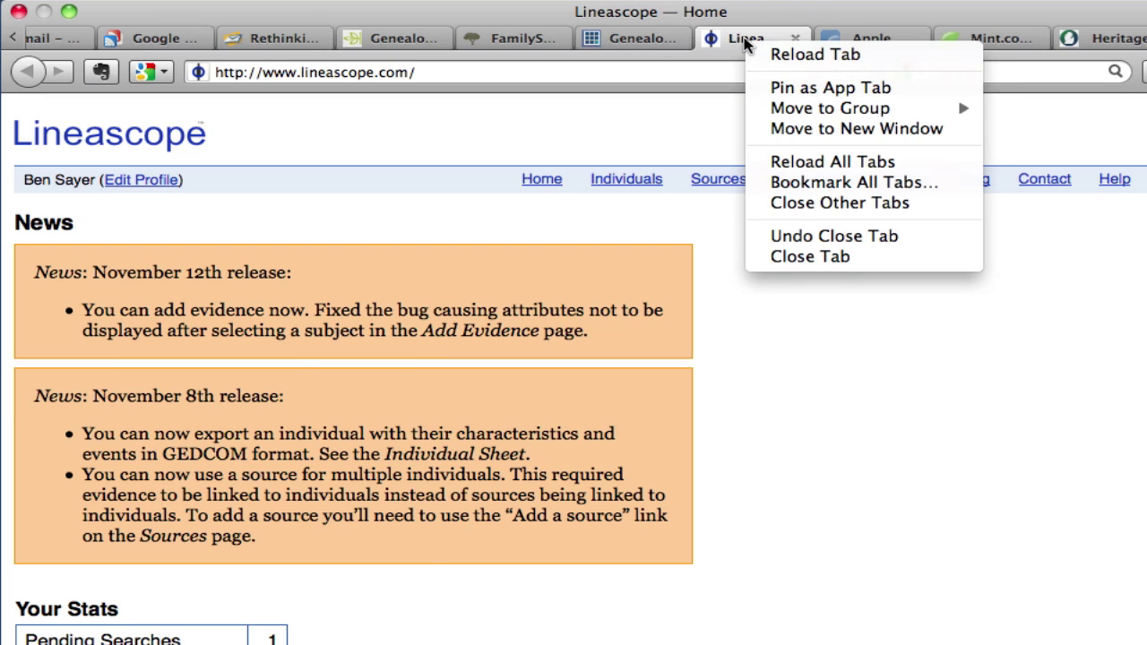
{"action": "mouse_move", "coordinate": [814, 108]}
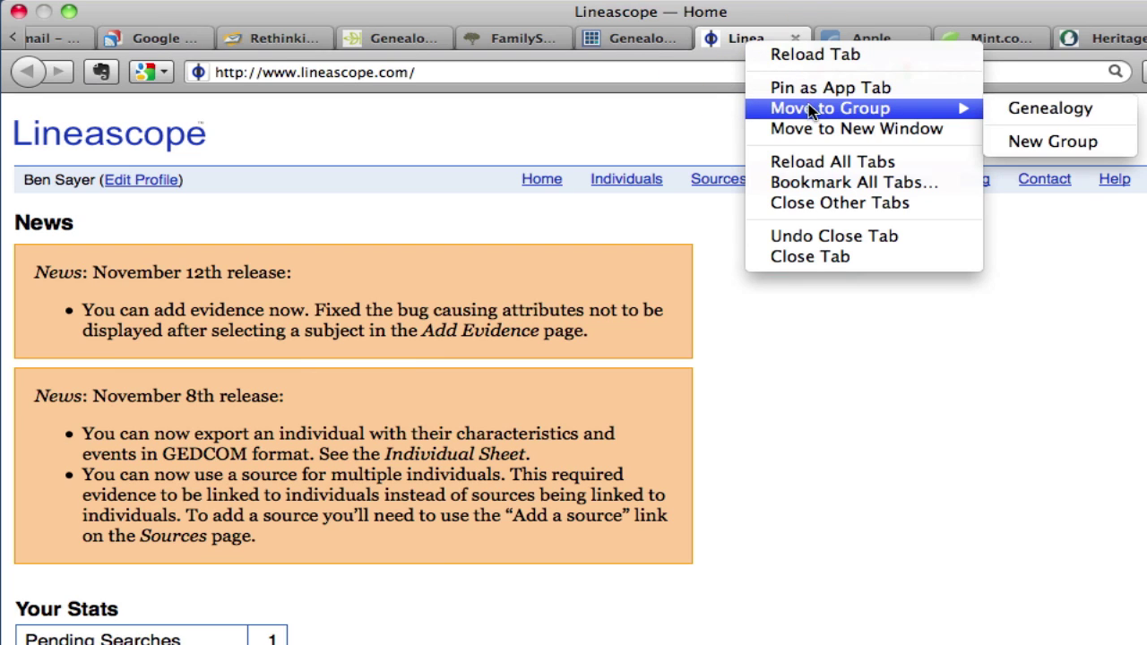
{"action": "left_click", "coordinate": [1057, 111]}
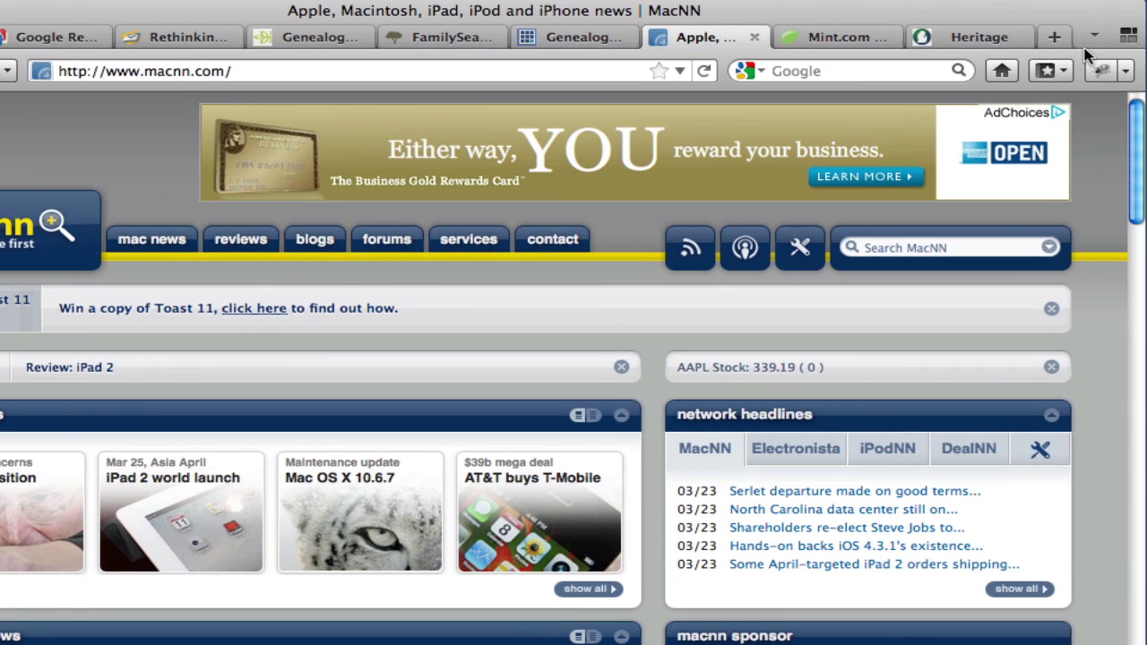
Step: View the Genealogy group through its obituaries tab, and return to the unnamed group by way of its Genealogy Software Help tab
{"action": "left_click", "coordinate": [1128, 36]}
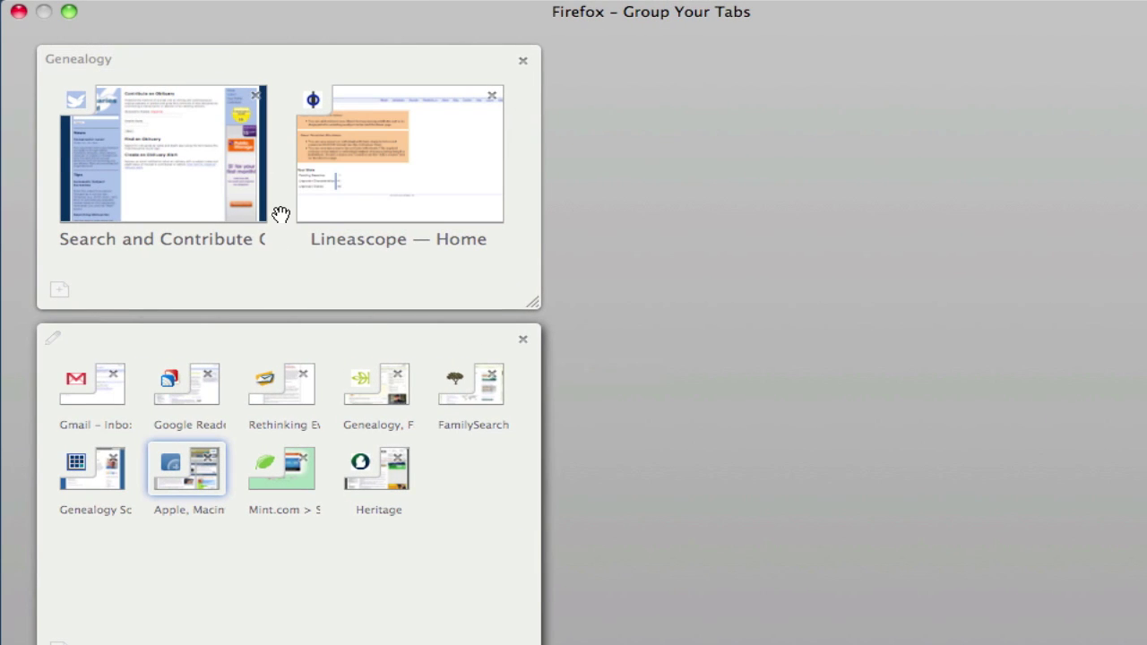
{"action": "left_click", "coordinate": [186, 170]}
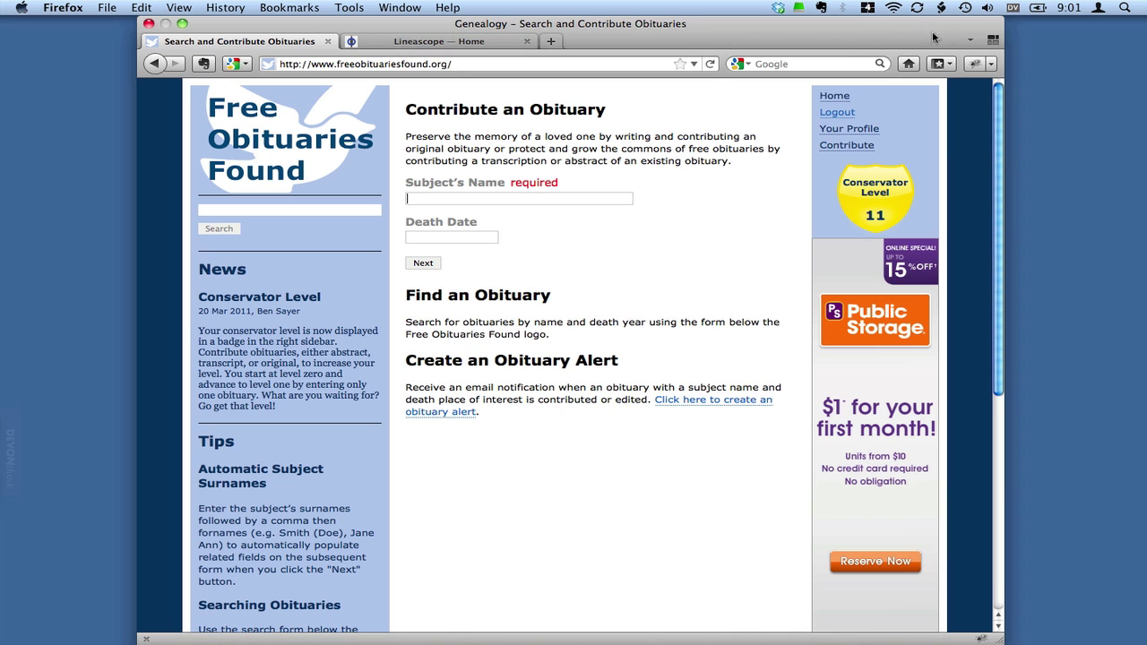
{"action": "left_click", "coordinate": [993, 40]}
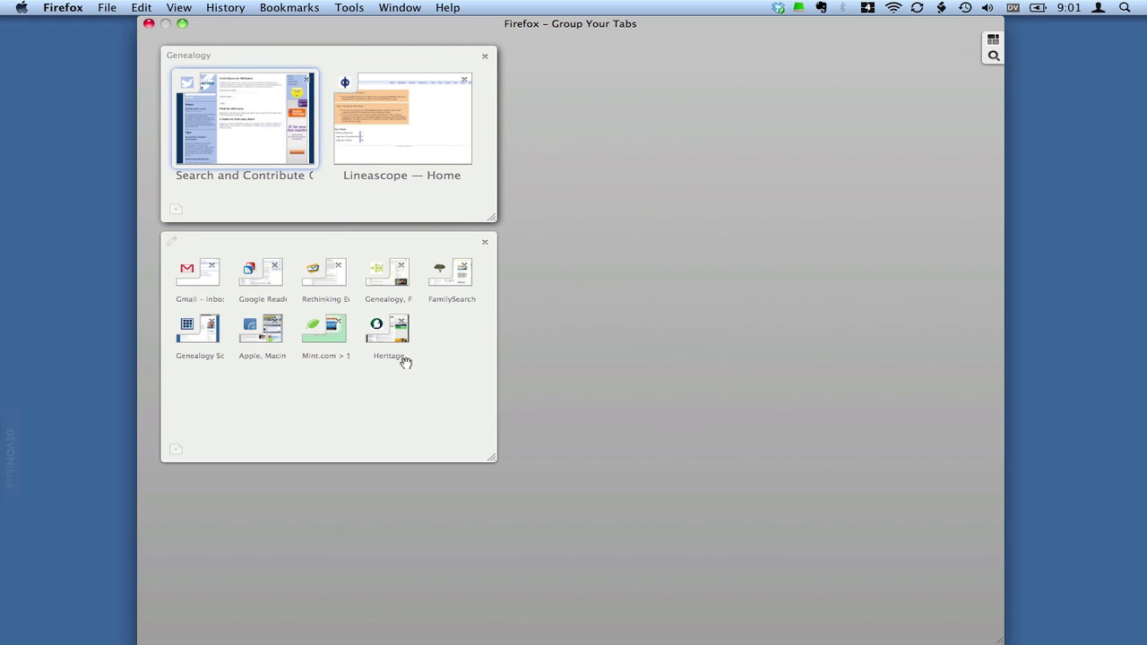
{"action": "left_click", "coordinate": [205, 335]}
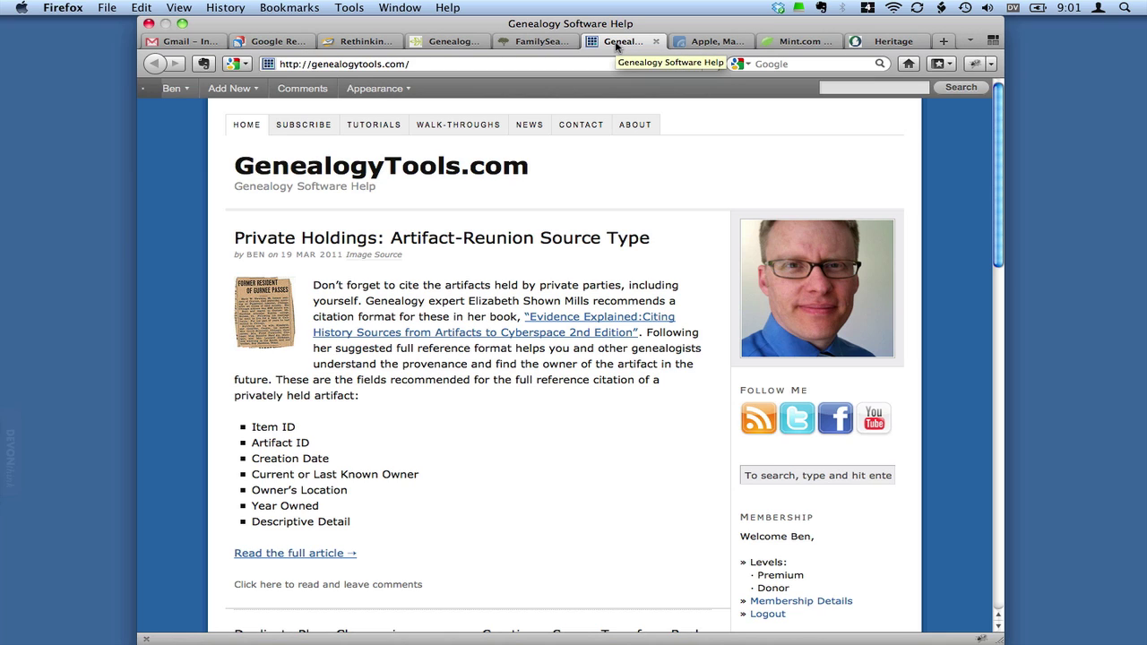
Step: Move the Genealogy Software Help, FamilySearch and Ancestry.com tabs into the Genealogy group in the overview, and open that group's obituaries tab
{"action": "left_click", "coordinate": [992, 47]}
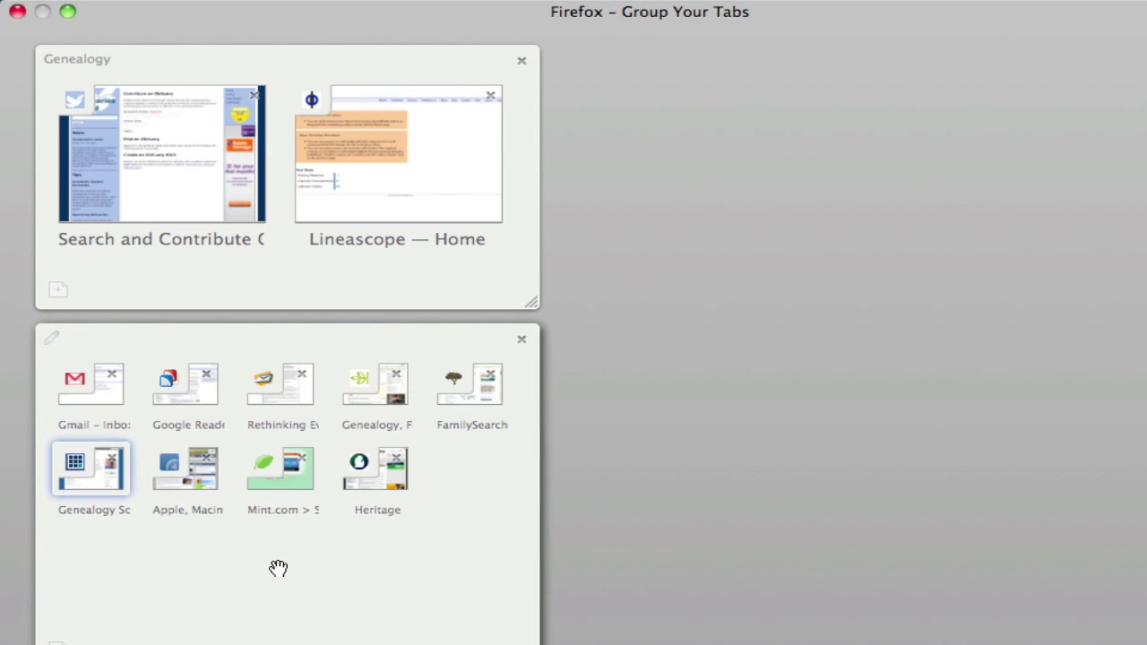
{"action": "left_click_drag", "start_coordinate": [83, 469], "coordinate": [269, 271]}
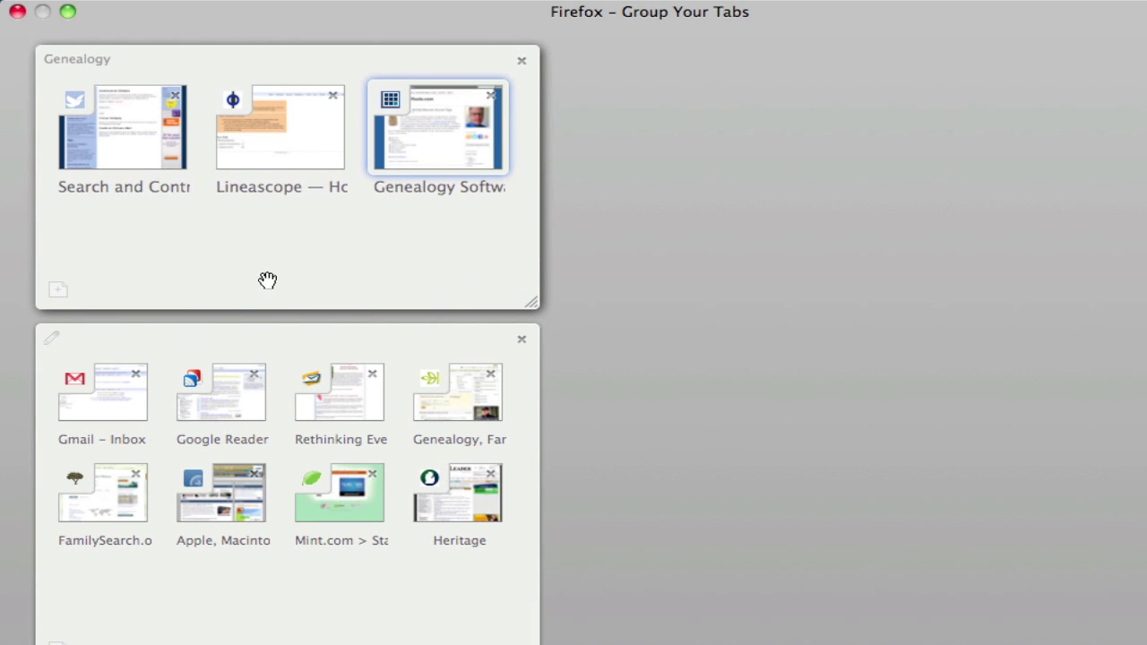
{"action": "left_click_drag", "start_coordinate": [97, 492], "coordinate": [224, 265]}
{"action": "left_click_drag", "start_coordinate": [443, 409], "coordinate": [379, 225]}
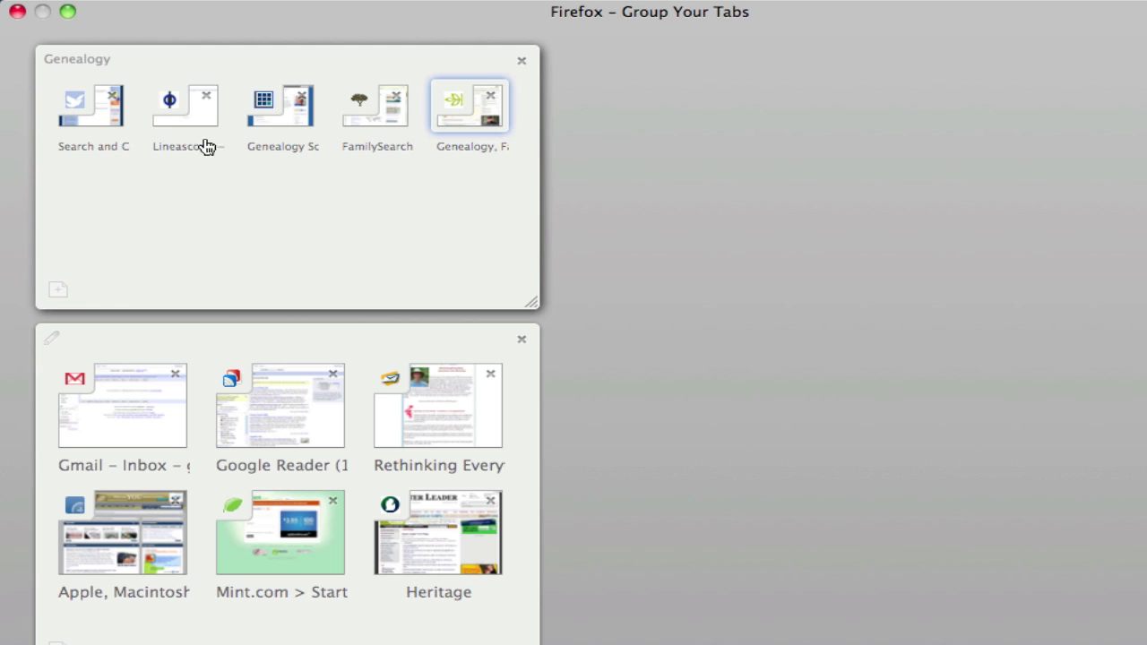
{"action": "left_click", "coordinate": [102, 108]}
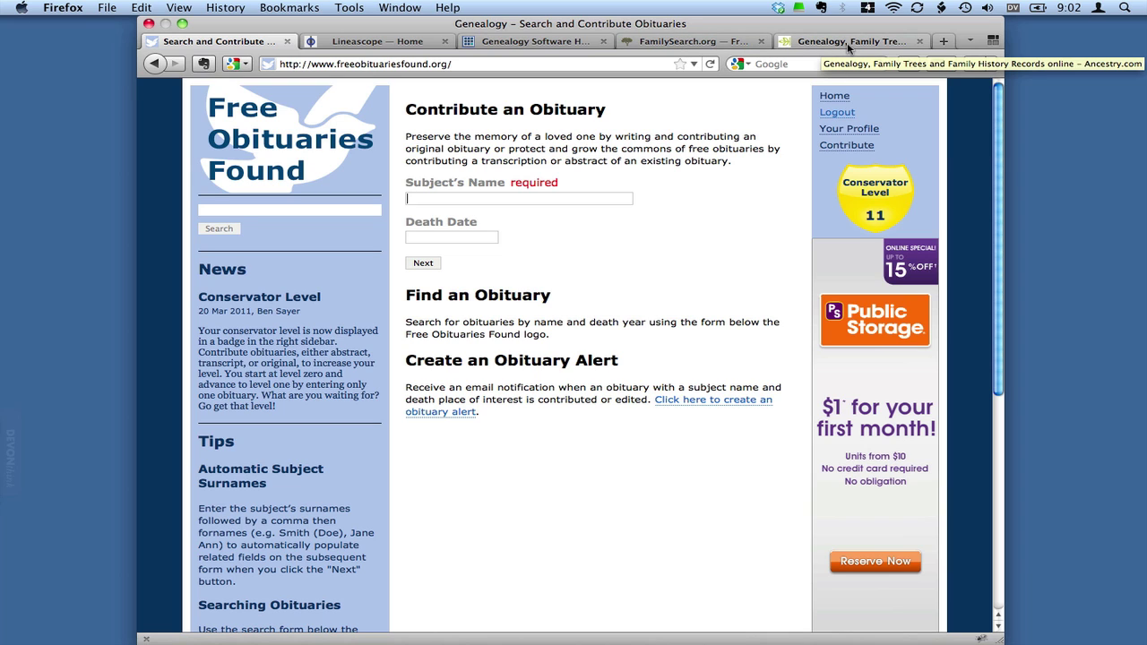
Step: Switch to the unnamed group's Gmail tab and pin it as an app tab
{"action": "left_click", "coordinate": [992, 41]}
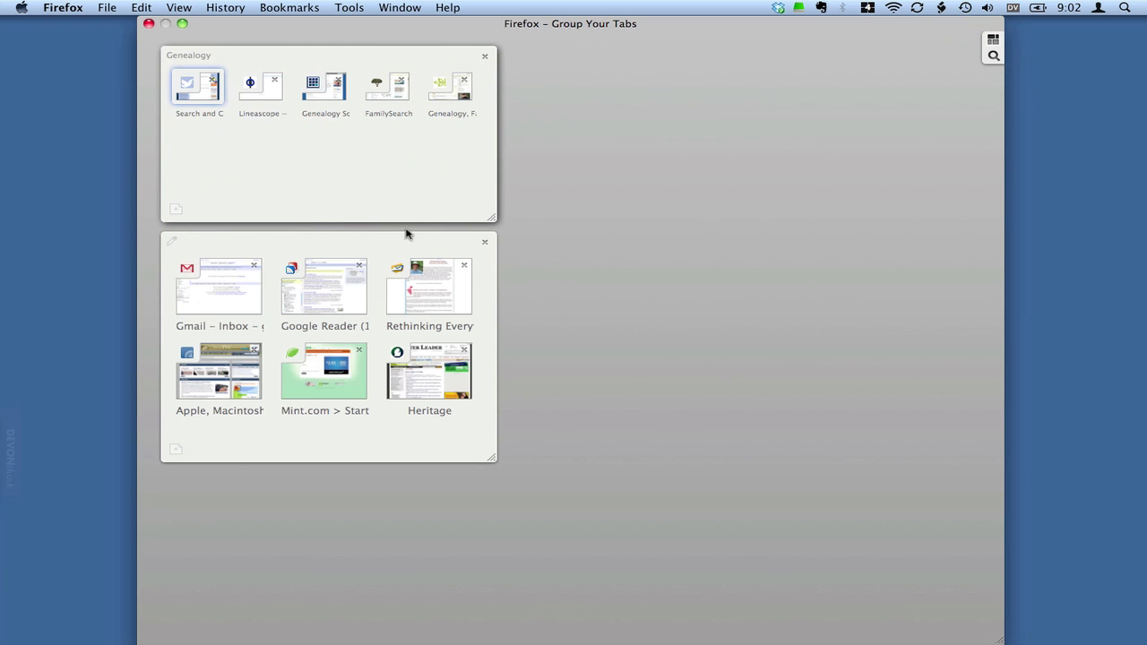
{"action": "left_click", "coordinate": [234, 299]}
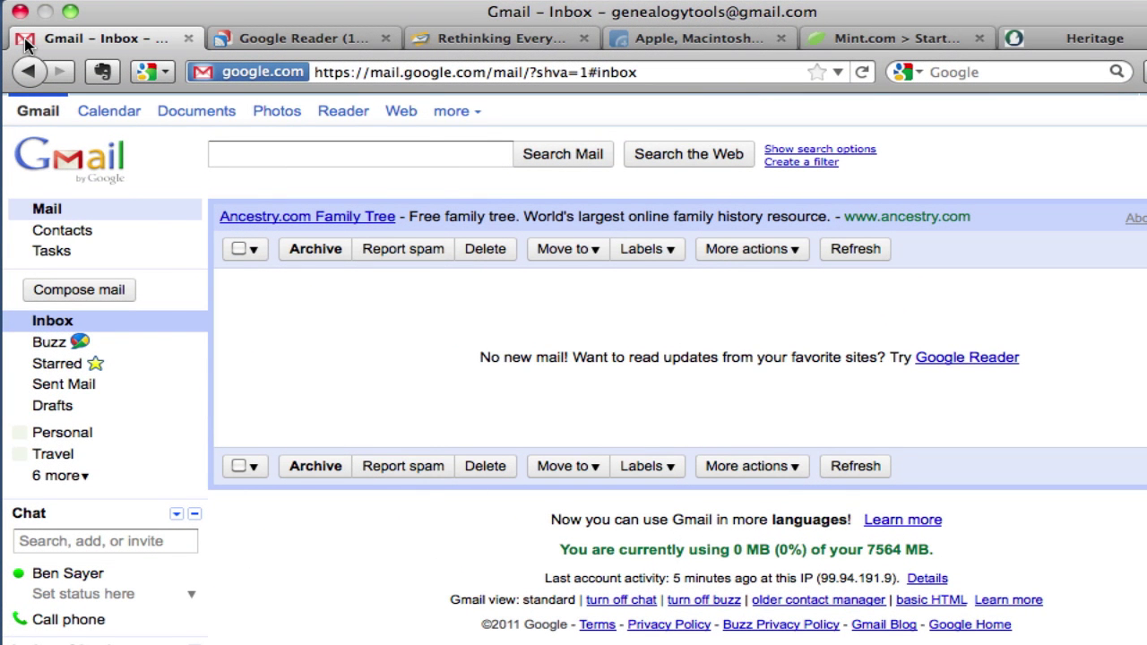
{"action": "left_click", "coordinate": [134, 73]}
{"action": "left_click", "coordinate": [622, 328]}
{"action": "right_click", "coordinate": [97, 45]}
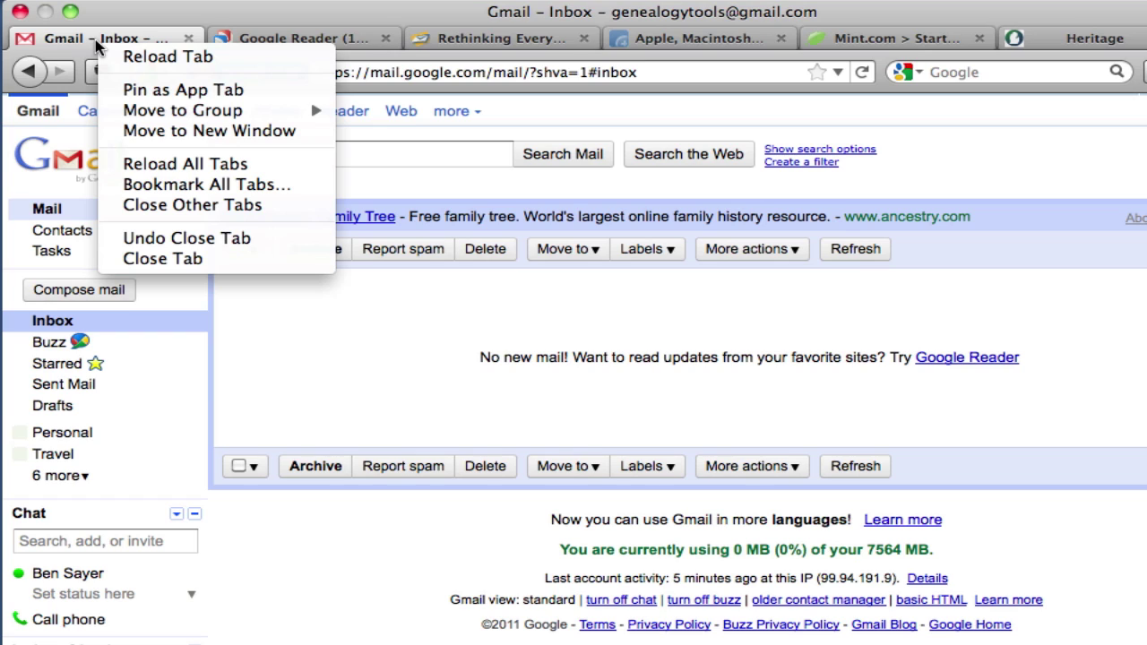
{"action": "left_click", "coordinate": [195, 100]}
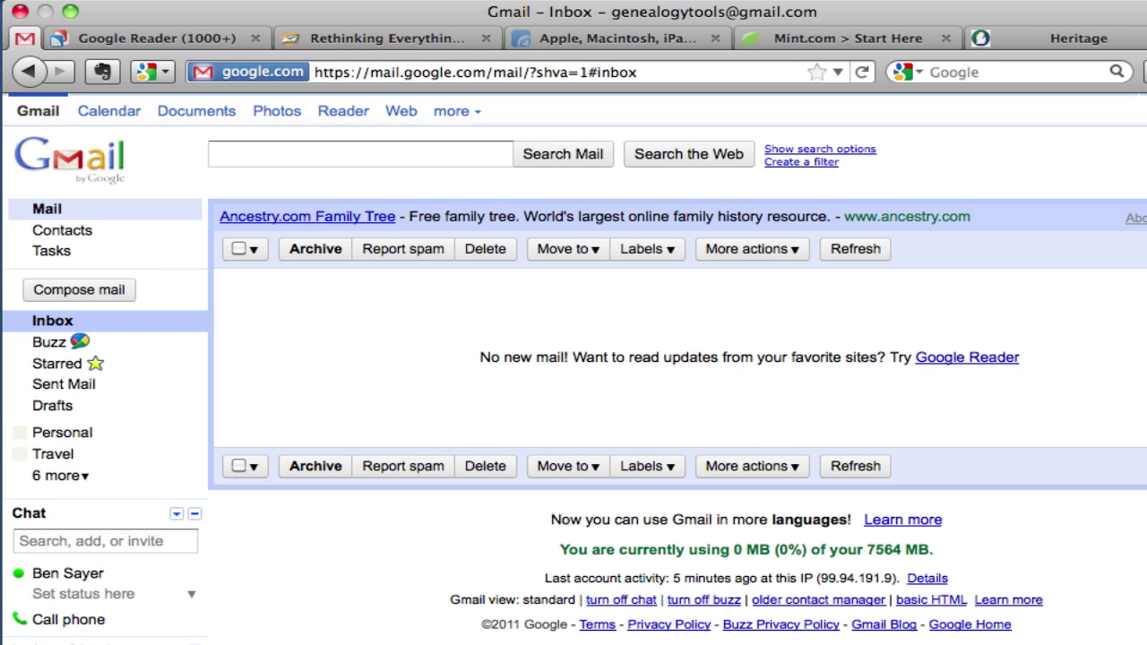
Step: Check the pinned Gmail tab from the Genealogy group by switching between the Lineascope, Gmail and Genealogy Software Help tabs
{"action": "key", "text": "super+shift+e"}
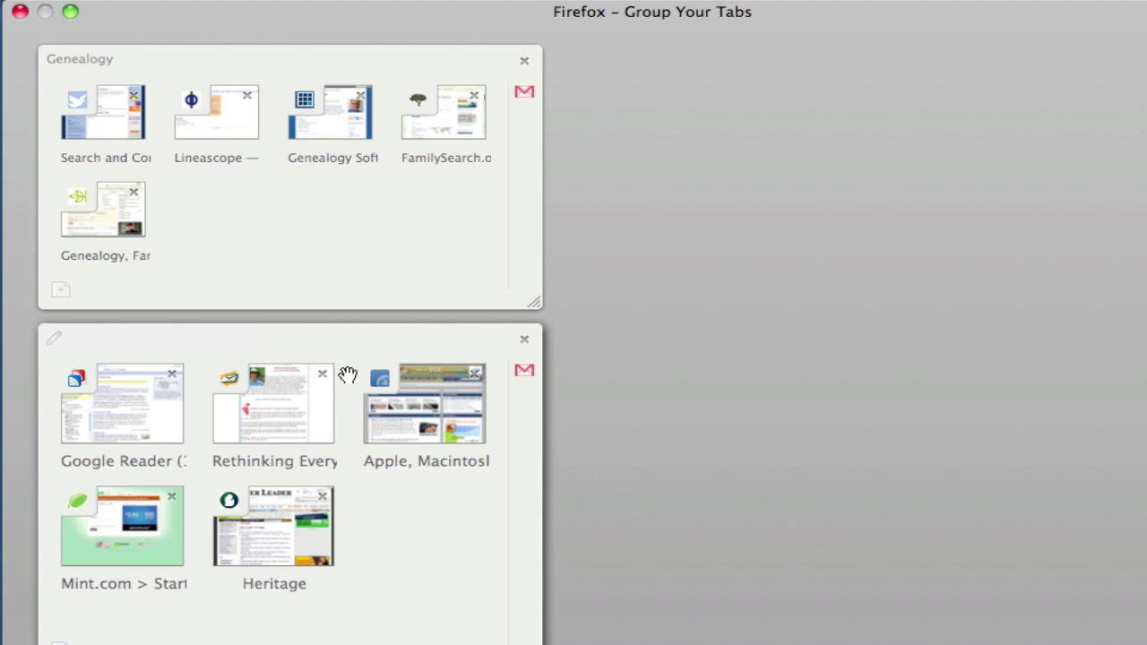
{"action": "left_click", "coordinate": [216, 132]}
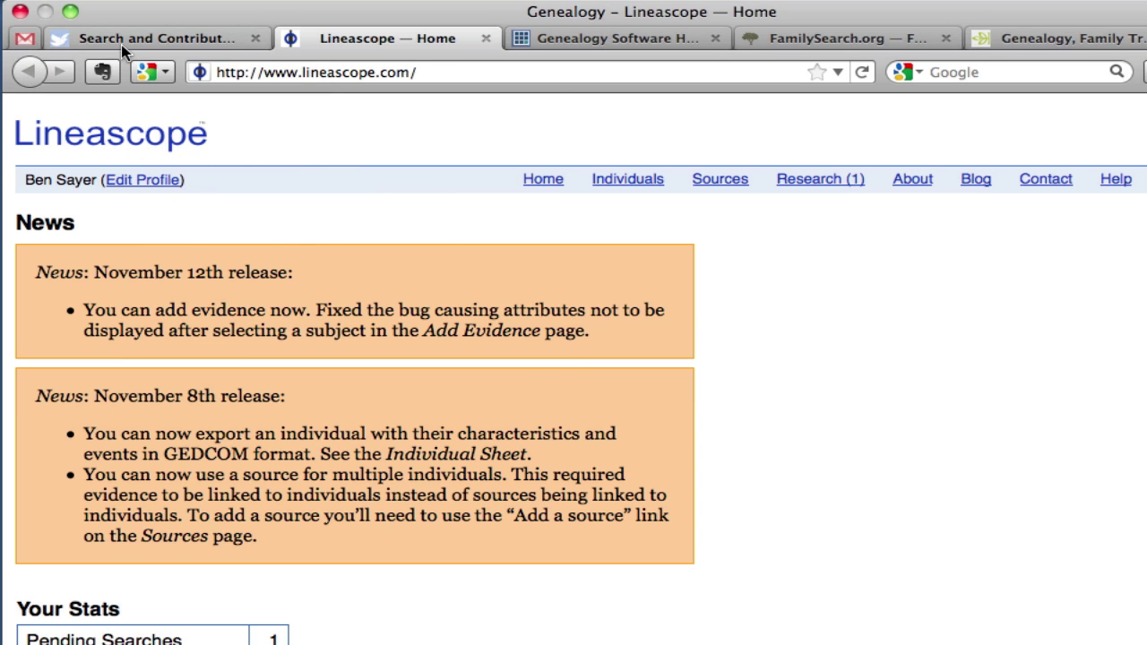
{"action": "left_click", "coordinate": [25, 40]}
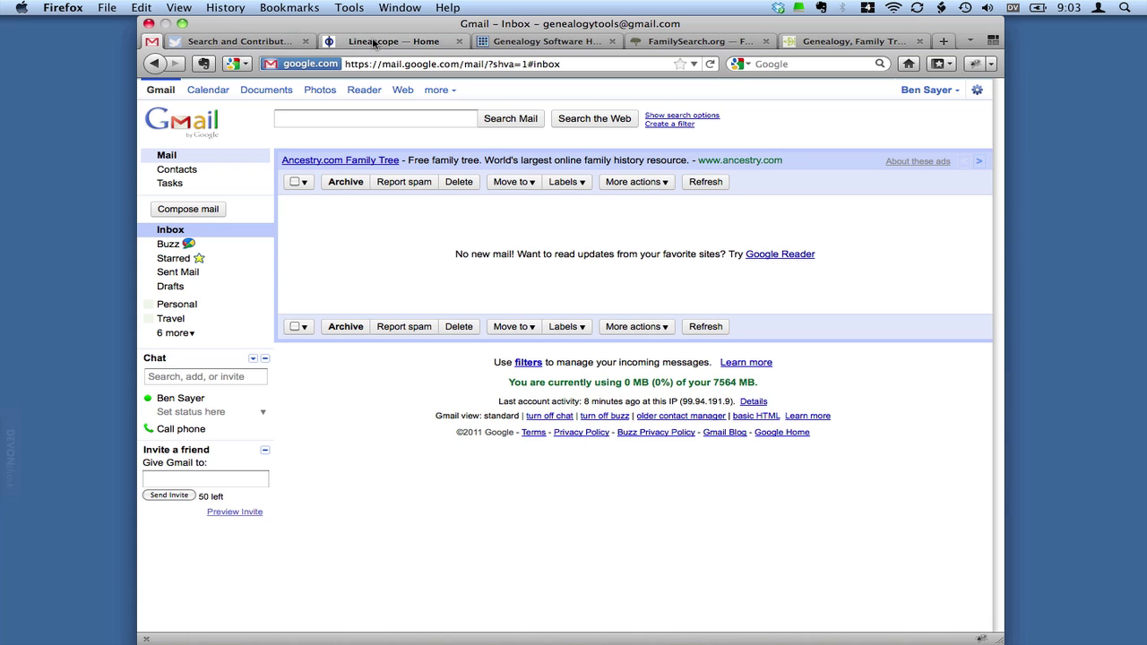
{"action": "left_click", "coordinate": [523, 43]}
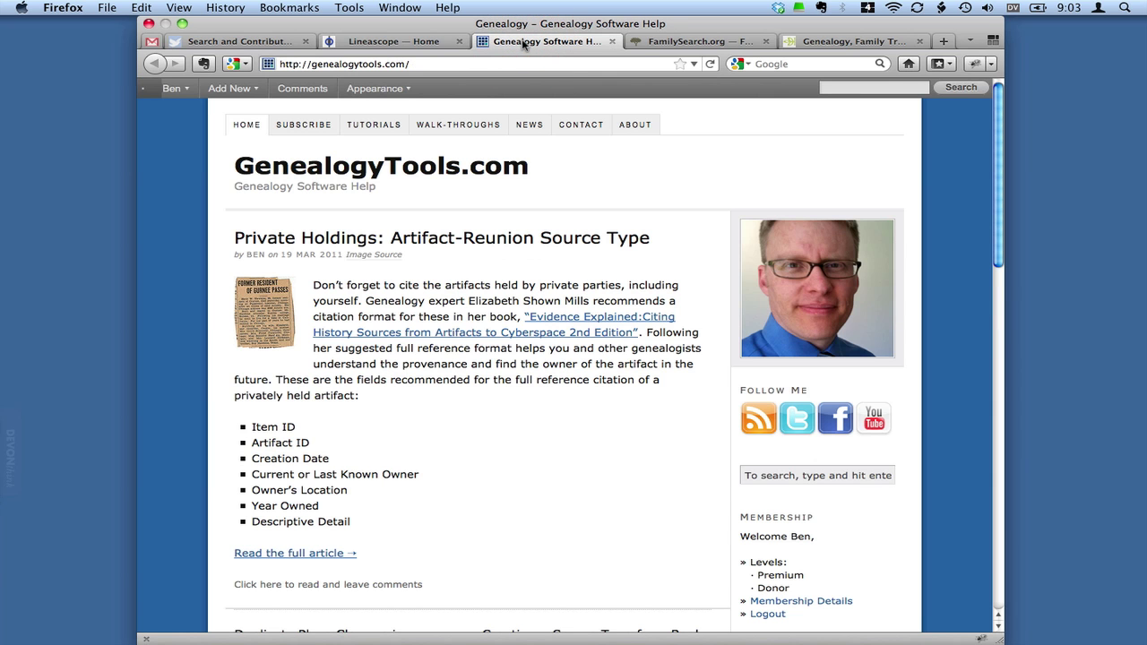